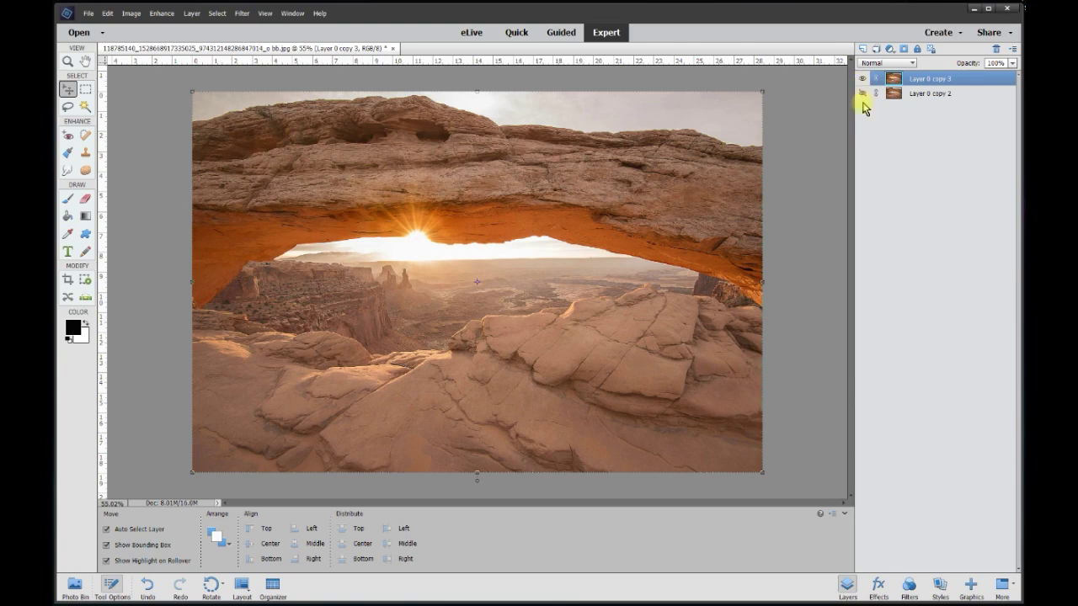
# - Duplicate Layer 0 copy 3 into a new Layer 0 copy 4 on top of the stack
pyautogui.hotkey('ctrl', 'j')
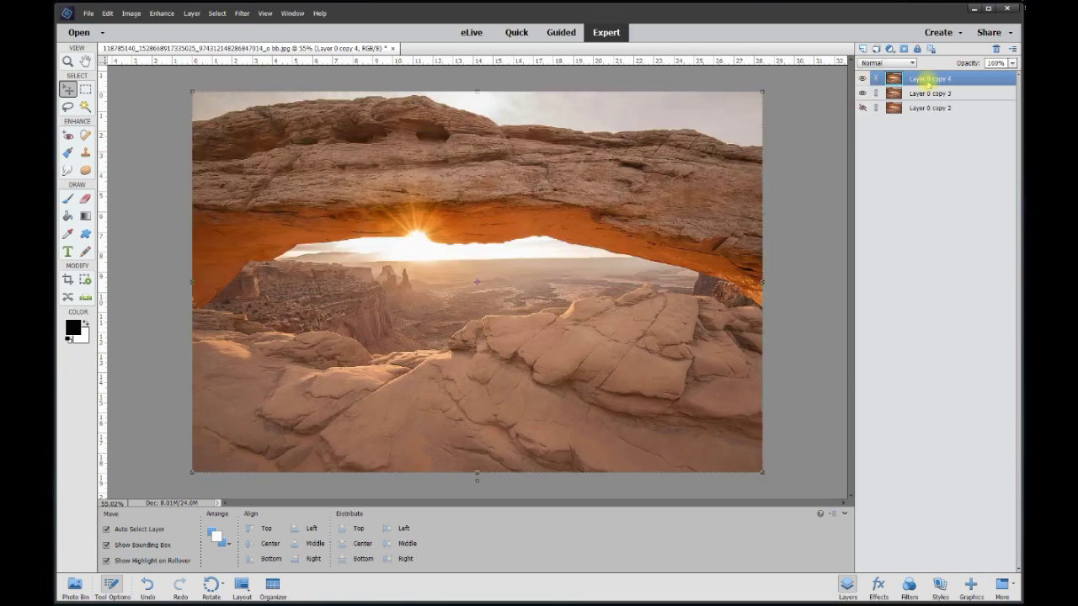
pyautogui.click(131, 14)
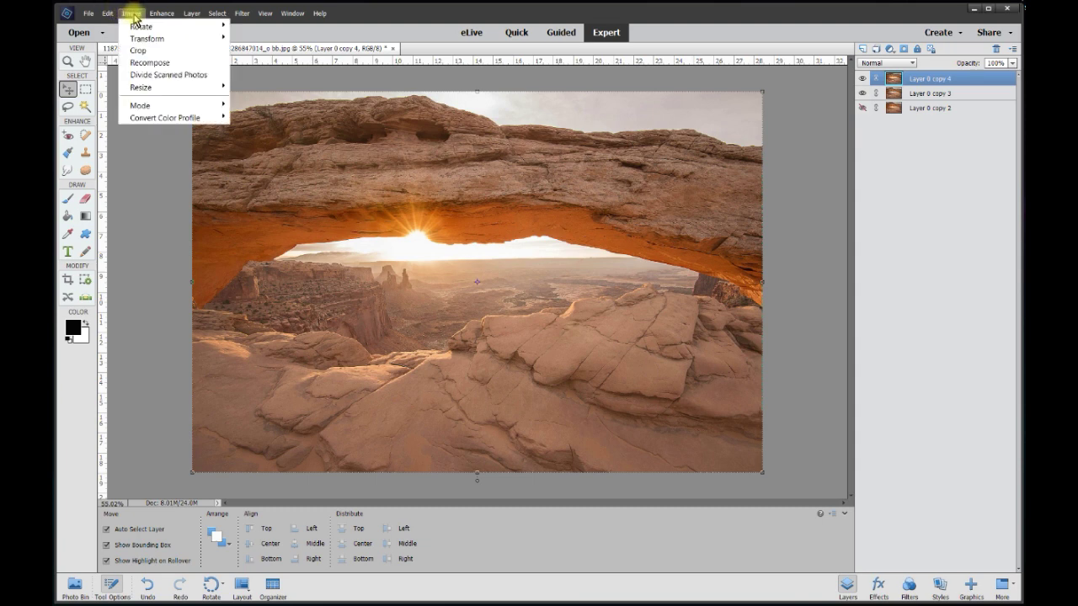
# - Apply Hue/Saturation with Hue -180 to Layer 0 copy 4, turning the canyon arch icy blue
pyautogui.click(162, 14)
pyautogui.moveTo(187, 143)
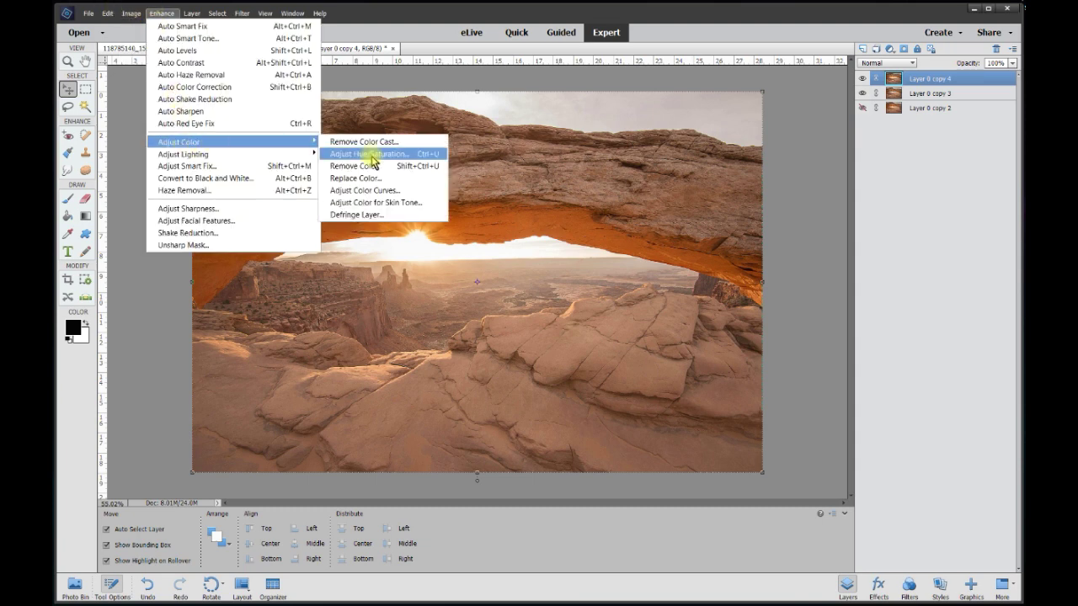
pyautogui.click(371, 155)
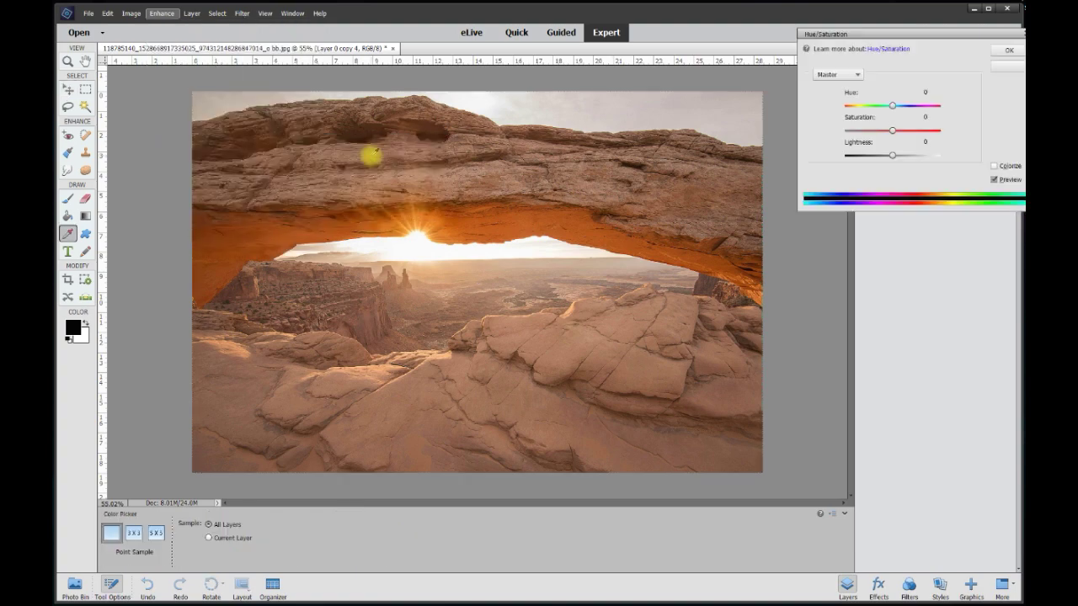
pyautogui.moveTo(891, 108); pyautogui.dragTo(841, 109)
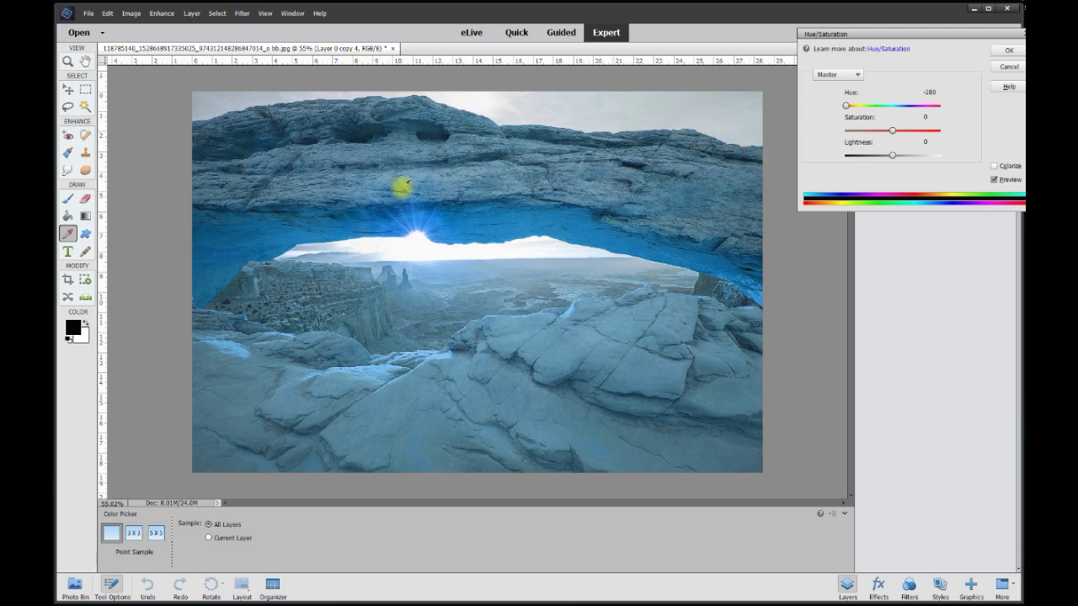
pyautogui.moveTo(846, 106); pyautogui.dragTo(892, 110)
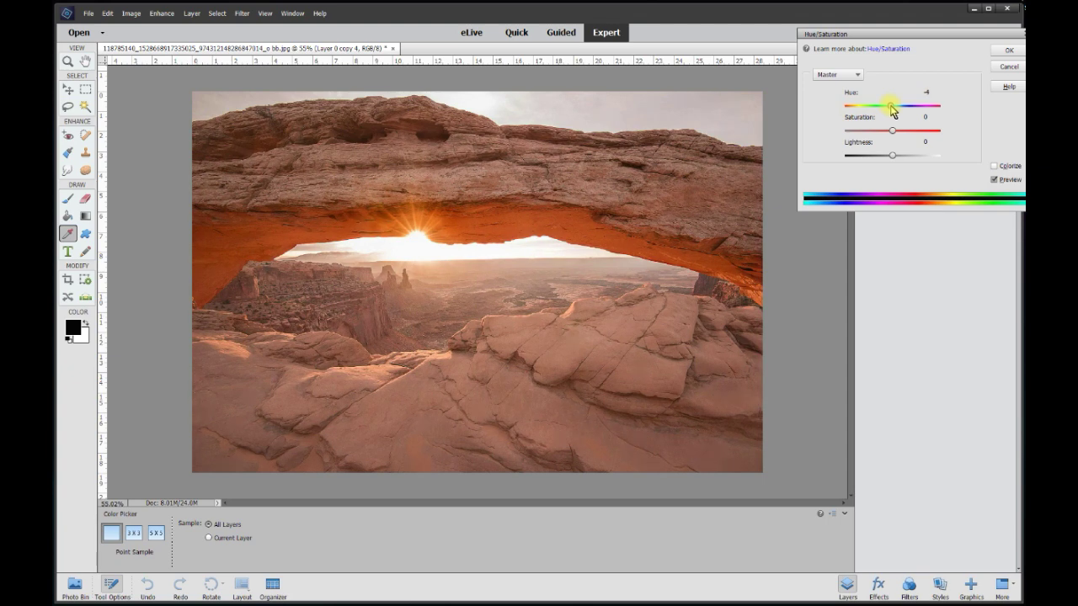
pyautogui.moveTo(892, 111); pyautogui.dragTo(846, 107)
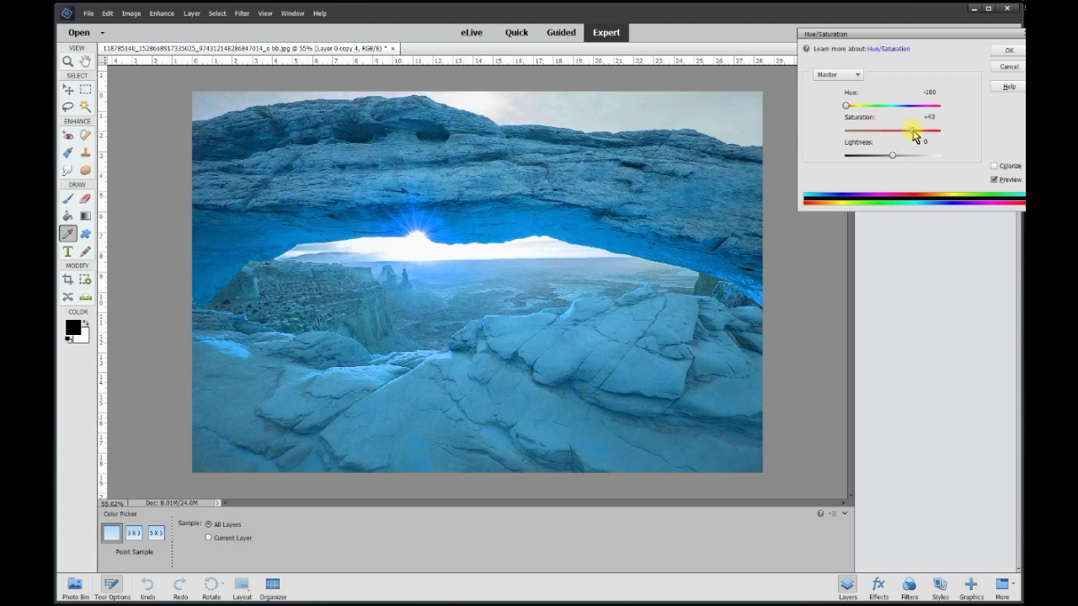
pyautogui.press('Return')
pyautogui.press('v')
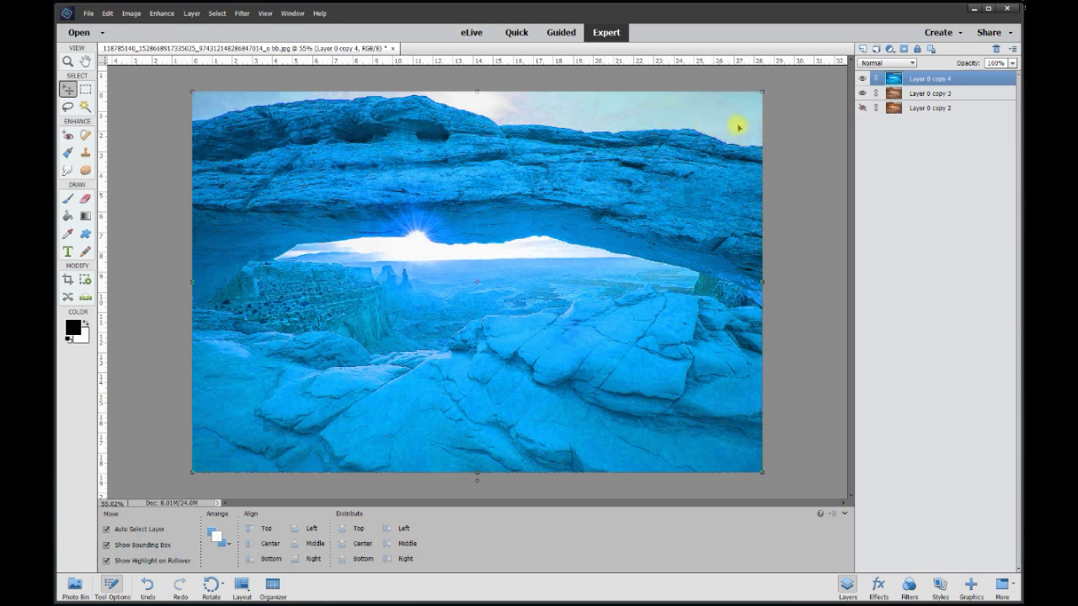
# - Lower Layer 0 copy 4 to 30% opacity and toggle its visibility to compare with the original
pyautogui.click(1013, 63)
pyautogui.moveTo(1015, 77); pyautogui.dragTo(976, 79)
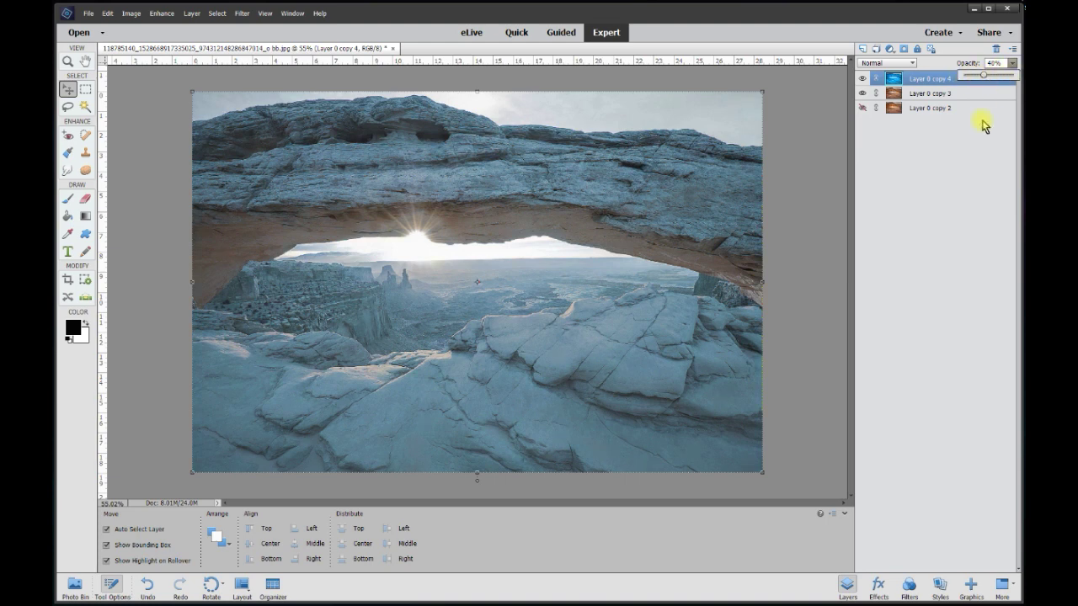
pyautogui.click(861, 79)
pyautogui.click(861, 78)
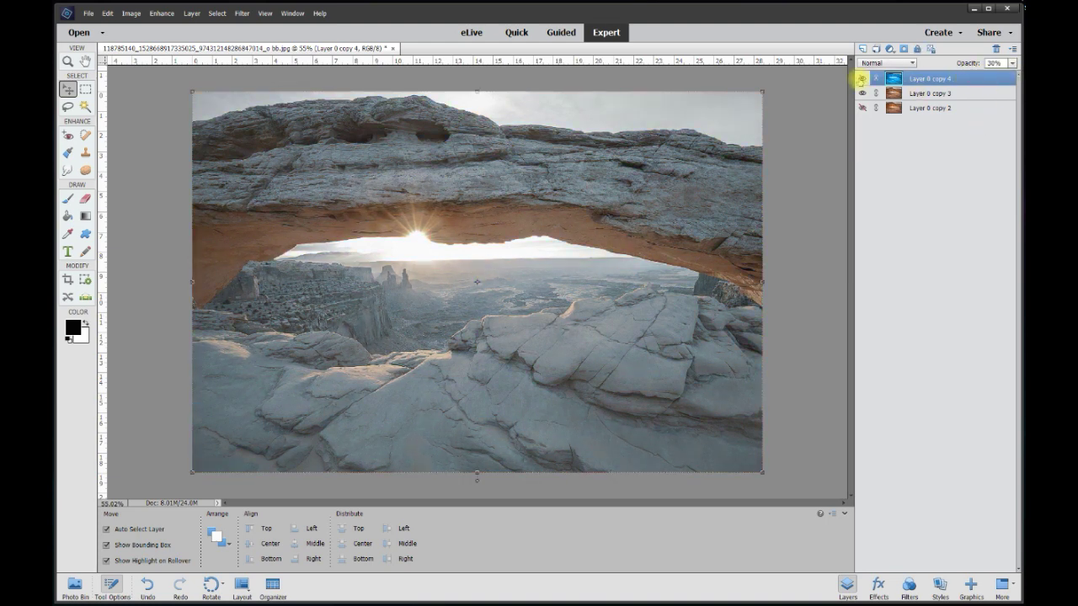
pyautogui.click(861, 78)
pyautogui.click(861, 78)
pyautogui.click(861, 79)
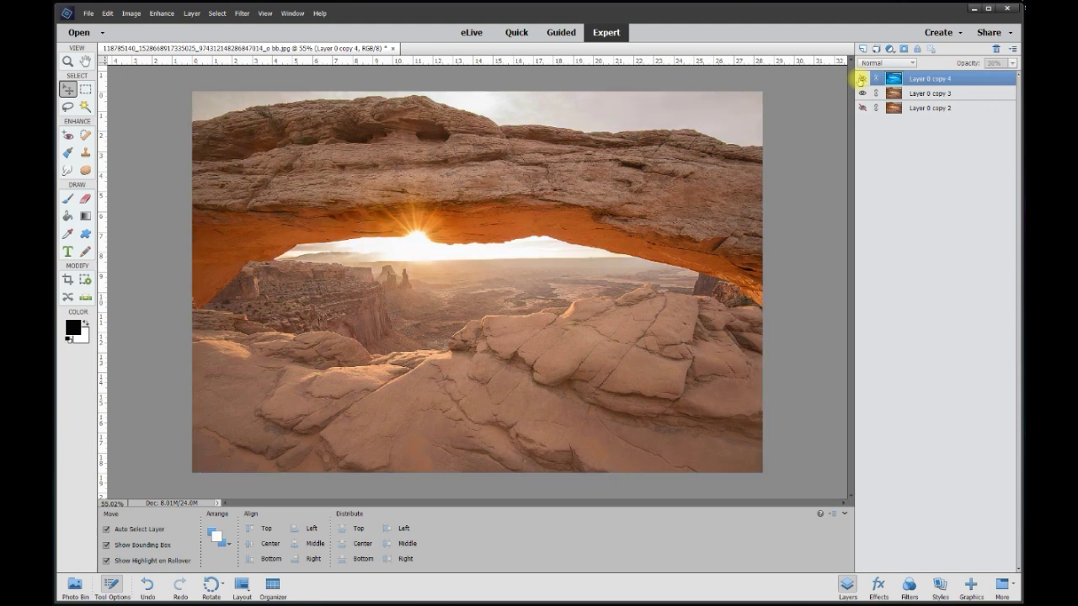
pyautogui.click(862, 79)
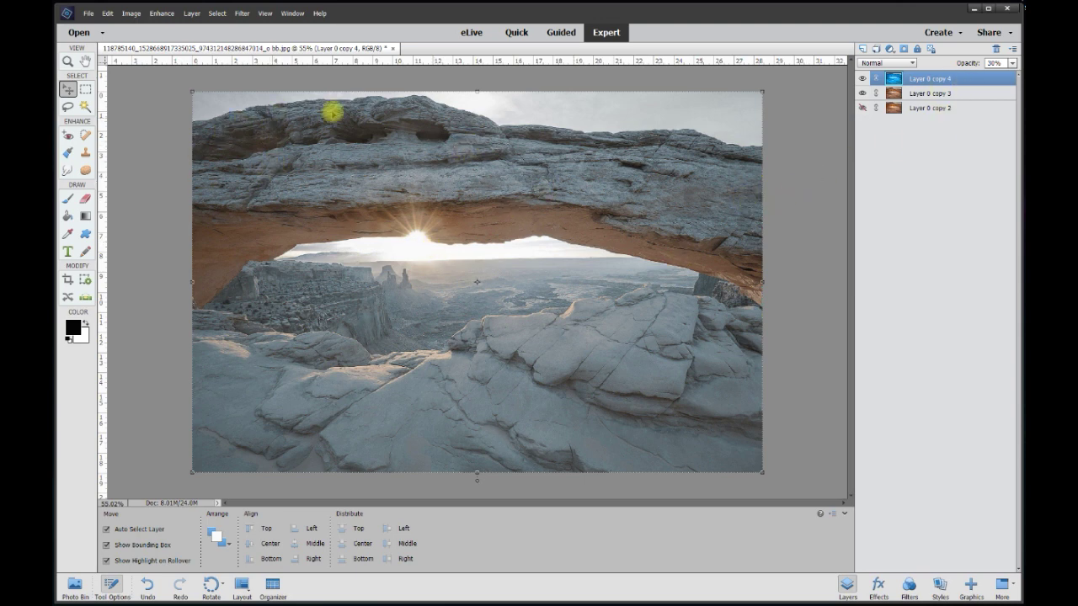
# - Reselect the blue layer and switch to the Eraser tool
pyautogui.click(824, 151)
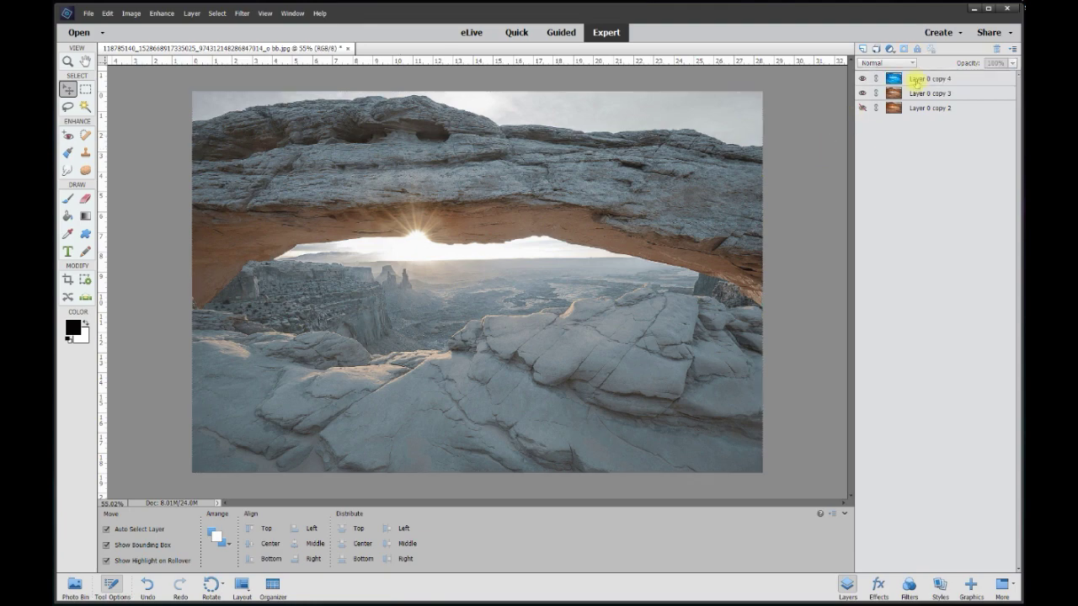
pyautogui.click(916, 79)
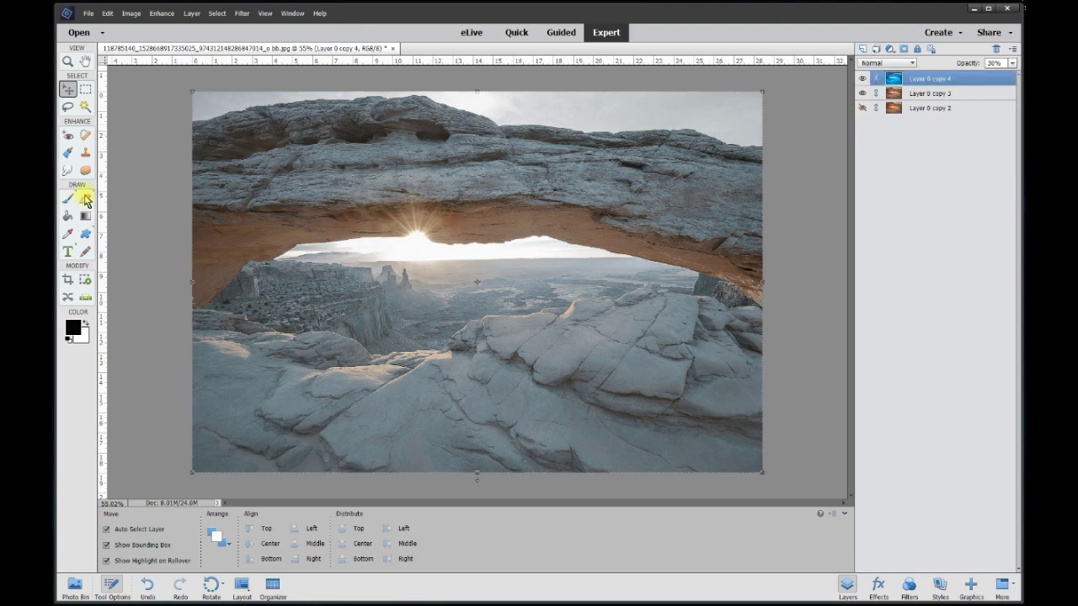
pyautogui.click(85, 199)
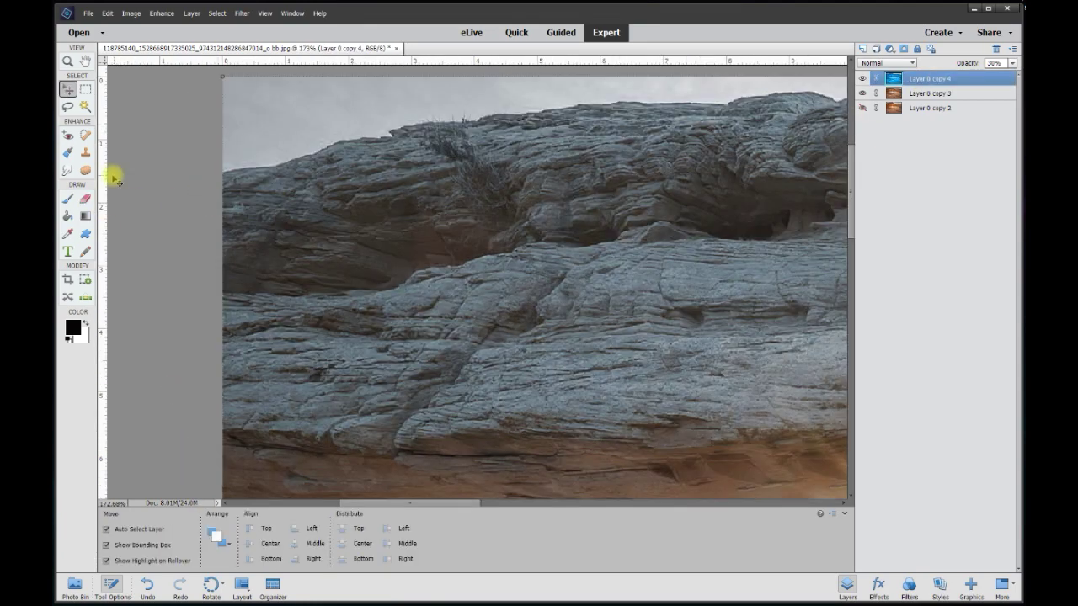
# - Erase the blue along the arch's top ridge, underside edge and left leg to restore orange rock
pyautogui.click(85, 199)
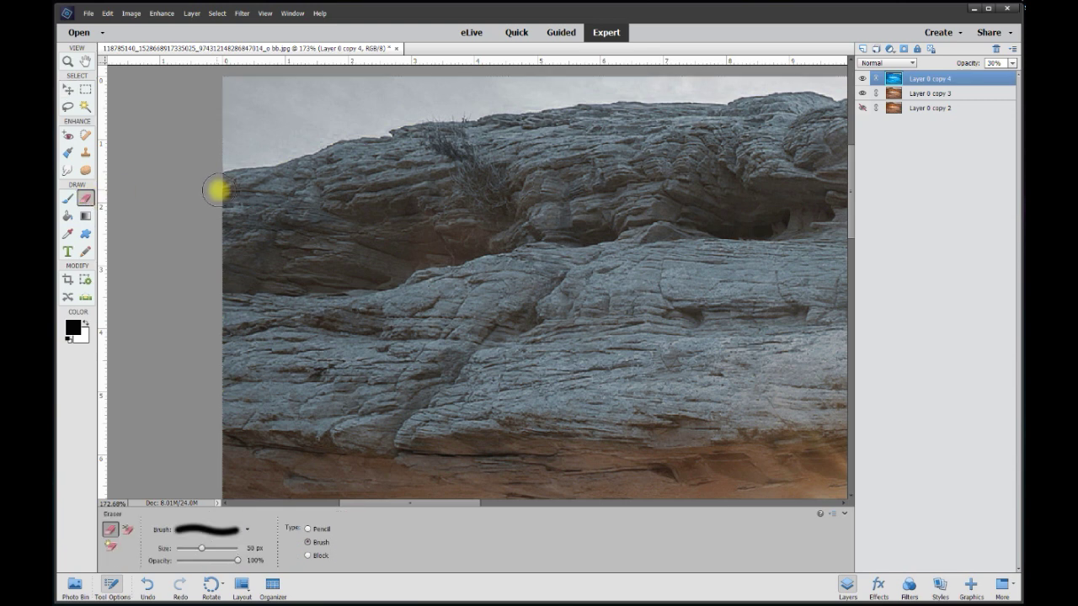
pyautogui.moveTo(217, 191)
pyautogui.mouseDown()
pyautogui.moveTo(518, 127)
pyautogui.moveTo(823, 113)
pyautogui.mouseUp()
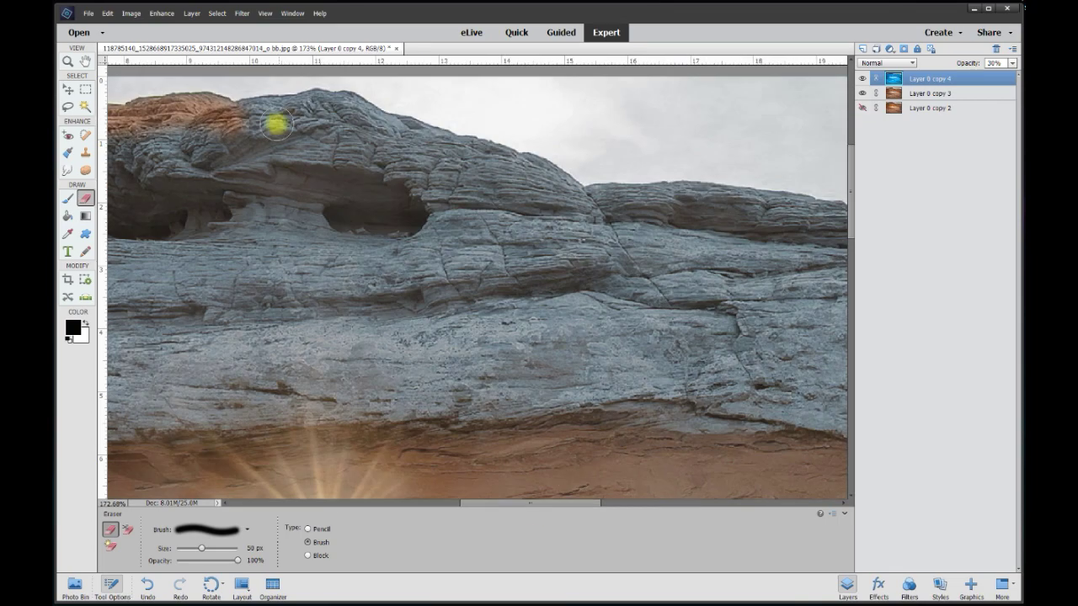
pyautogui.moveTo(277, 115)
pyautogui.mouseDown()
pyautogui.moveTo(368, 119)
pyautogui.moveTo(580, 200)
pyautogui.mouseUp()
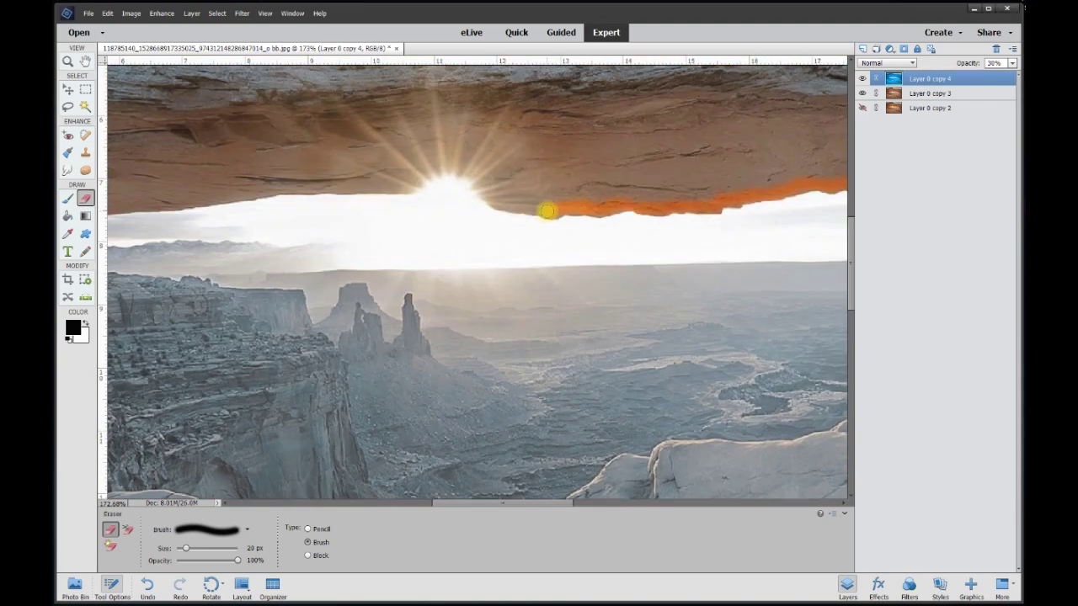
pyautogui.moveTo(548, 210)
pyautogui.mouseDown()
pyautogui.moveTo(402, 184)
pyautogui.moveTo(178, 200)
pyautogui.mouseUp()
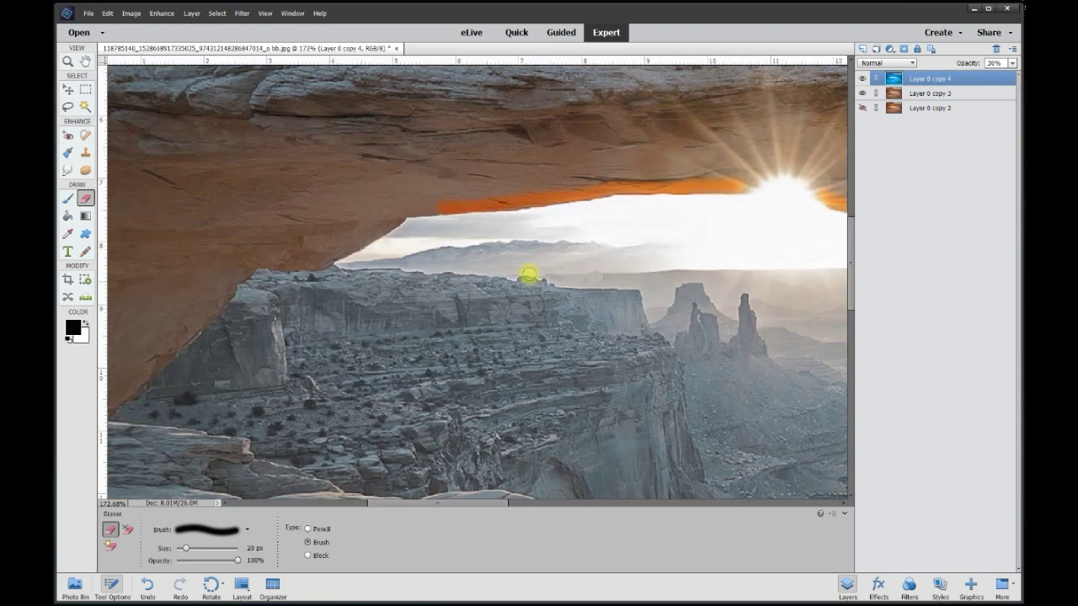
pyautogui.moveTo(525, 272)
pyautogui.mouseDown()
pyautogui.moveTo(361, 238)
pyautogui.moveTo(419, 280)
pyautogui.moveTo(563, 291)
pyautogui.mouseUp()
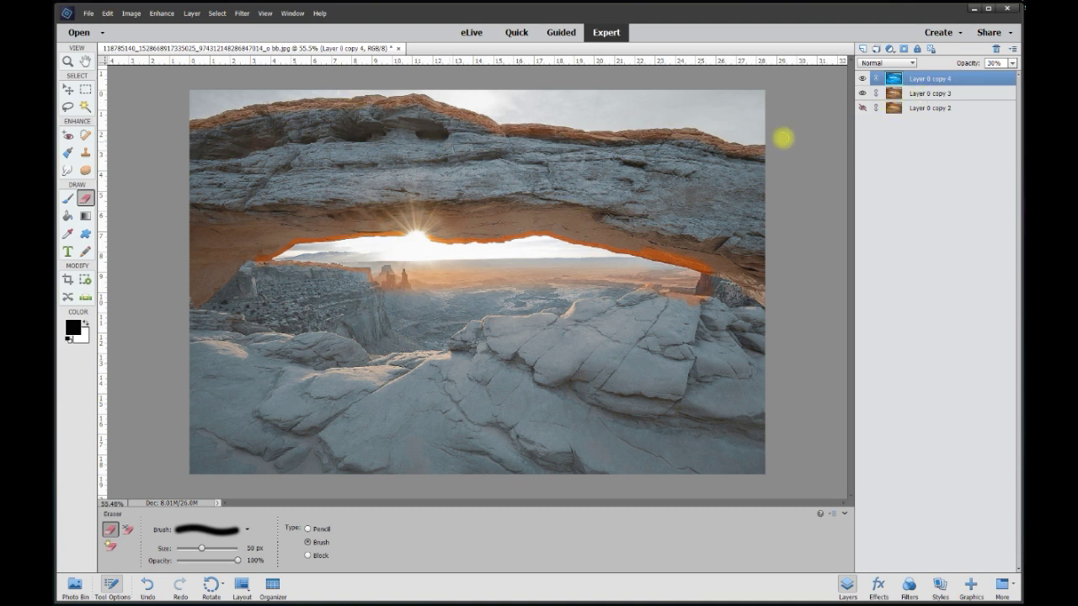
# - Add a black-filled Layer 1 above Layer 0 copy 3 and set the blue layer to 100% opacity
pyautogui.click(926, 95)
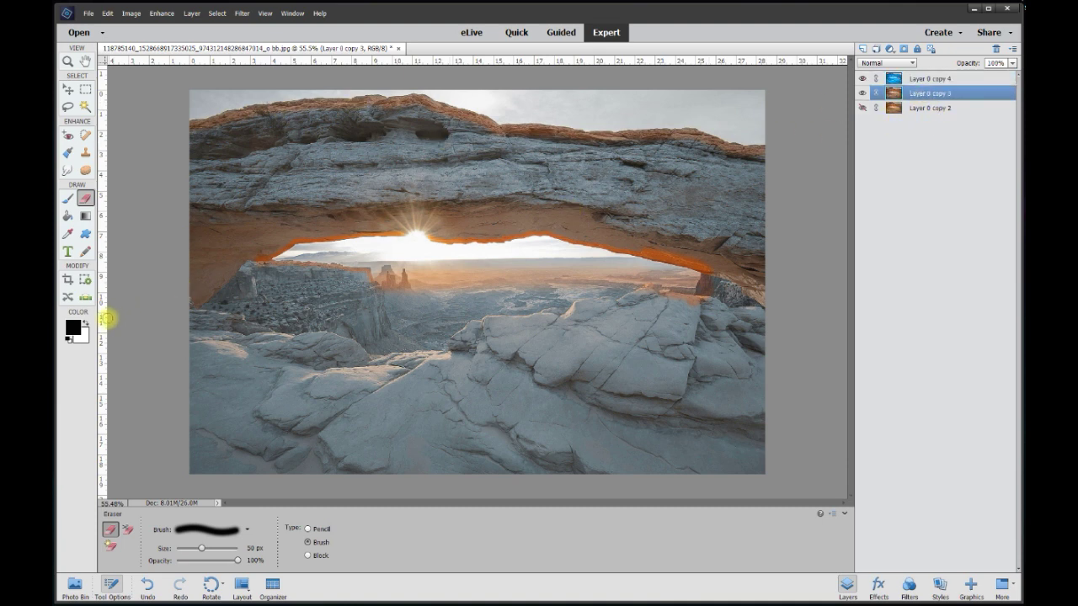
pyautogui.click(863, 49)
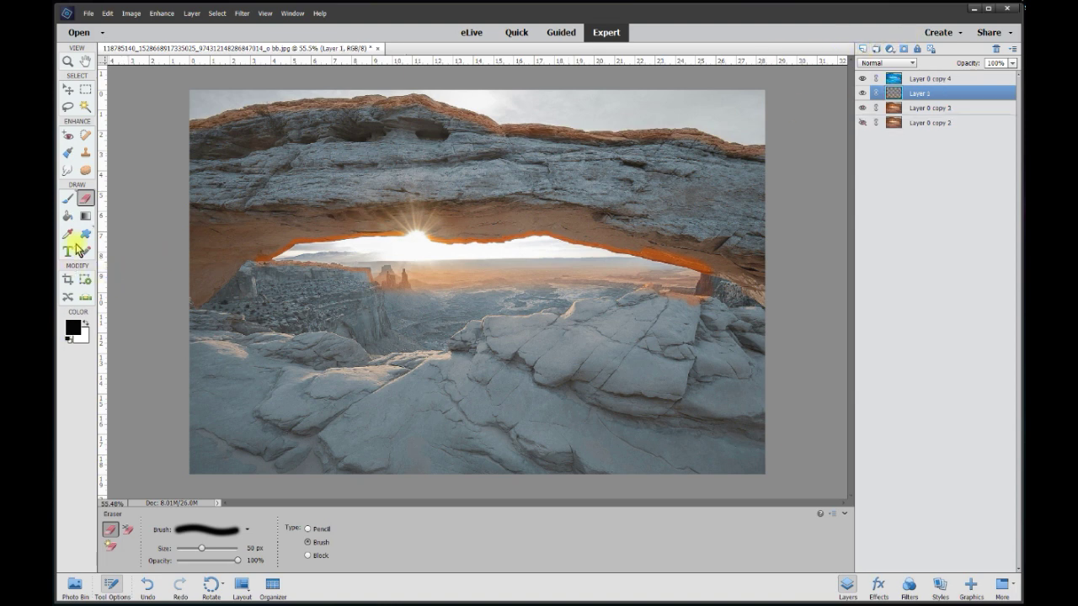
pyautogui.click(68, 216)
pyautogui.click(632, 233)
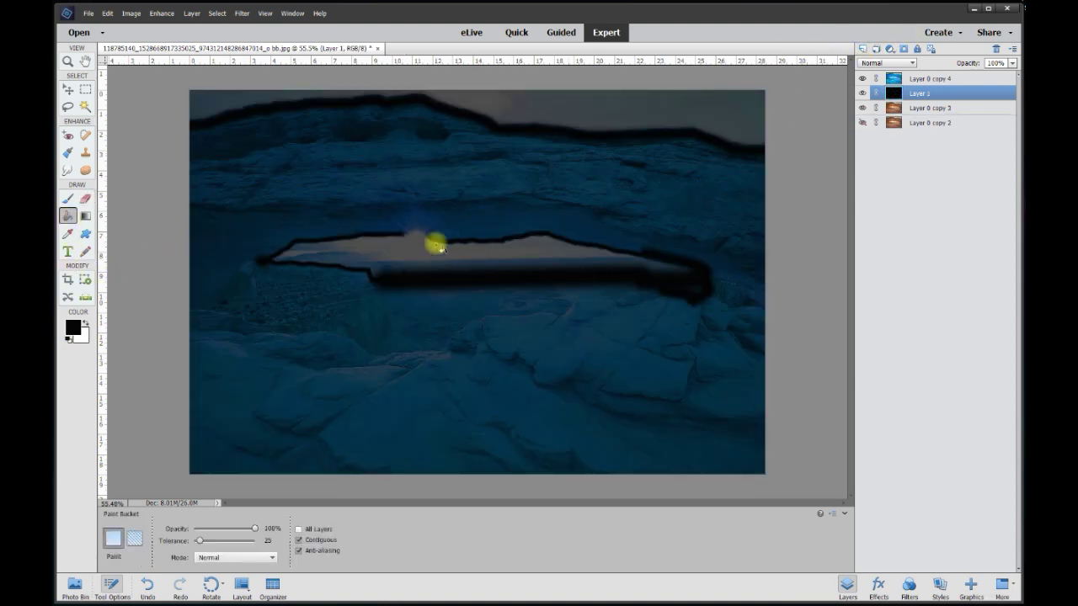
pyautogui.click(947, 80)
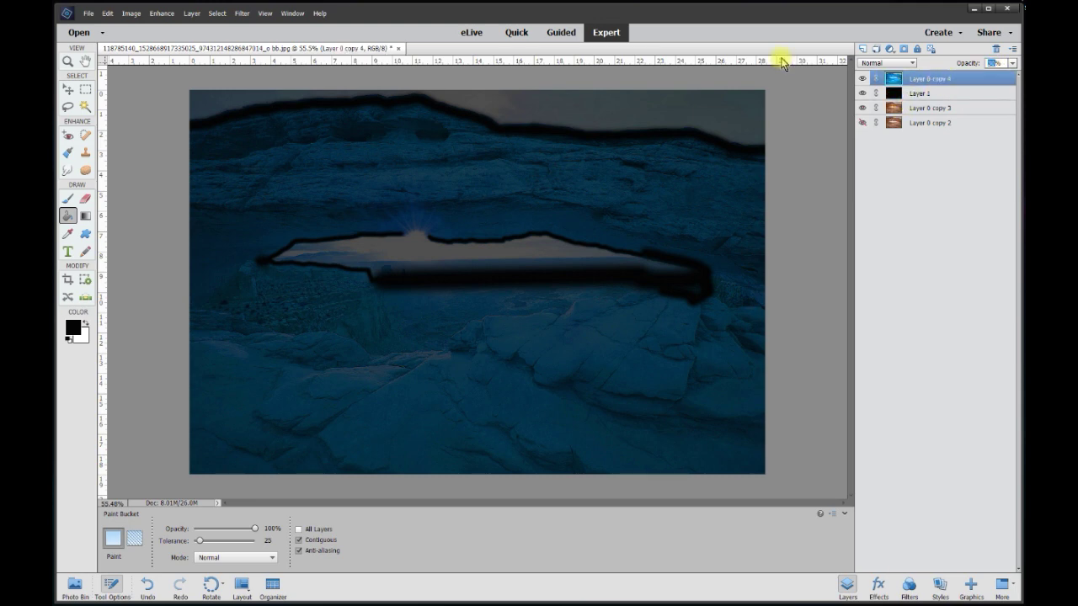
pyautogui.write('100')
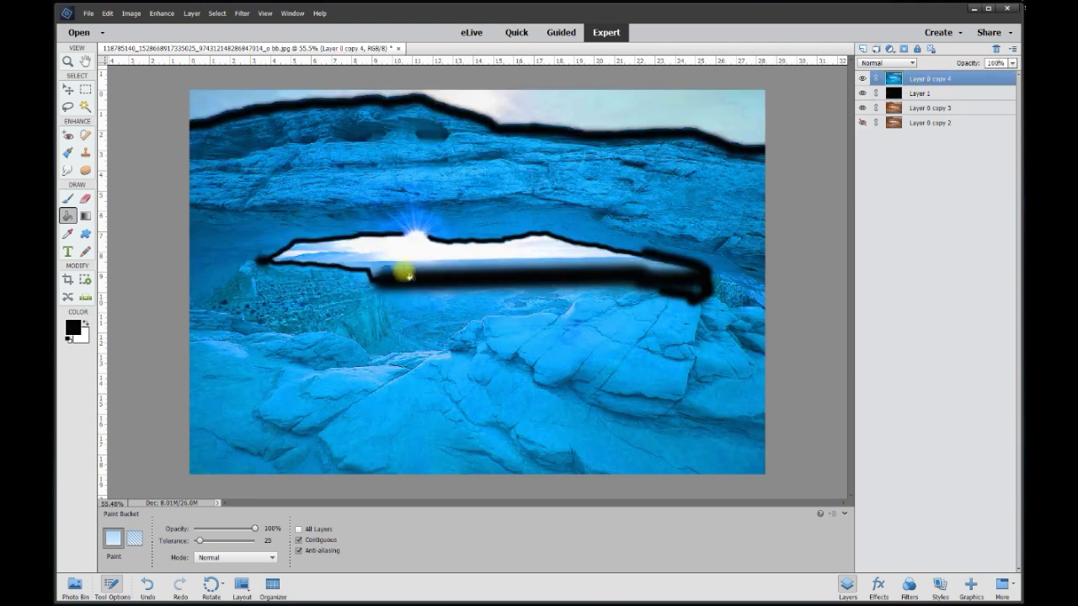
# - Outline the upper arch rock with the Polygonal Lasso and fill it with black
pyautogui.click(67, 89)
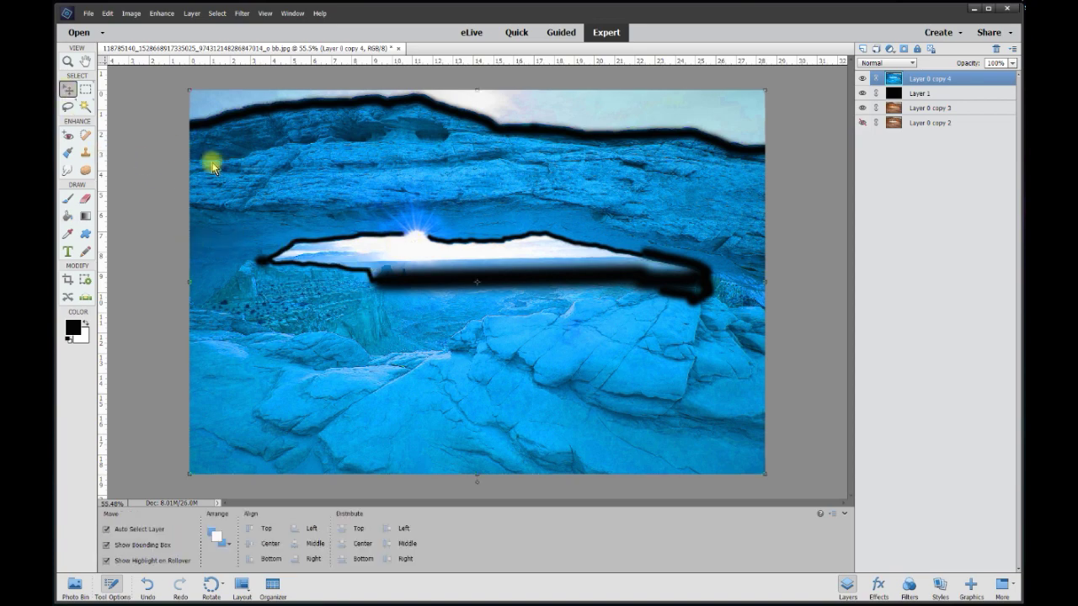
pyautogui.scroll(5, 378, 234)
pyautogui.press('l')
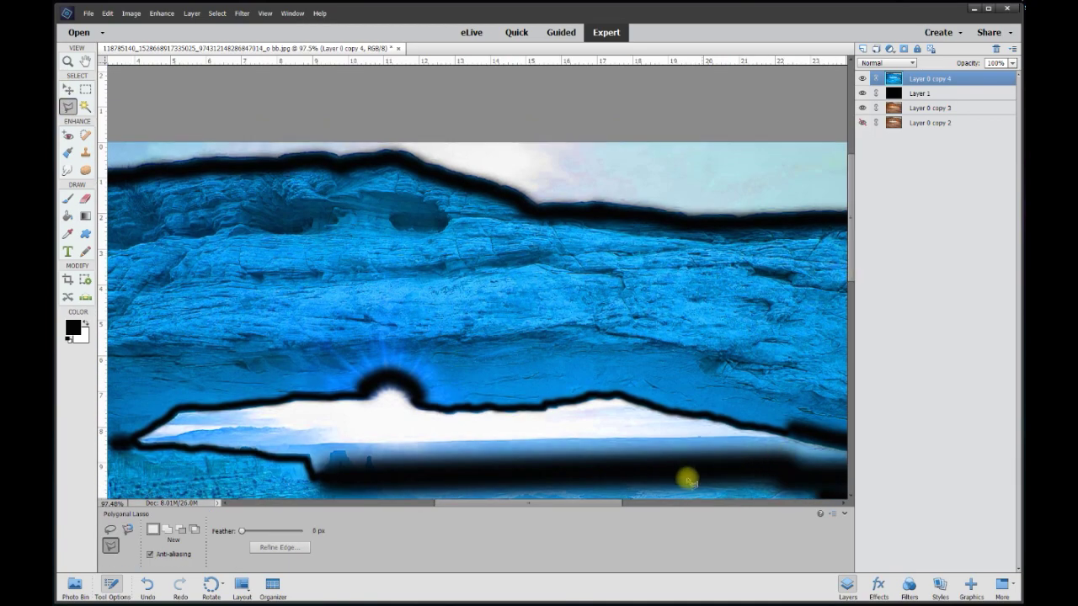
pyautogui.moveTo(597, 503); pyautogui.dragTo(681, 344)
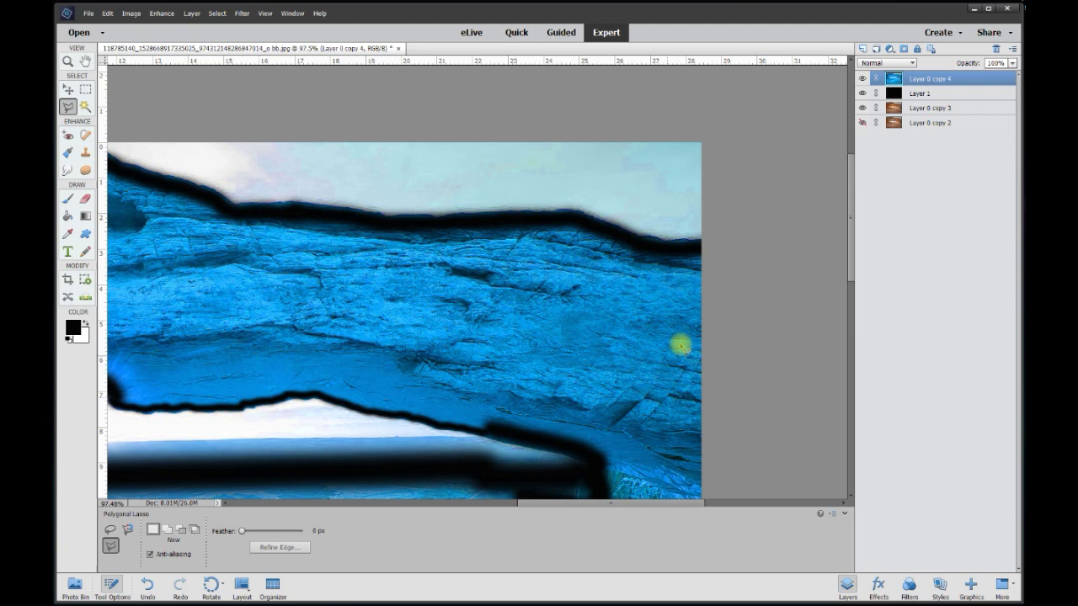
pyautogui.click(722, 247)
pyautogui.click(653, 246)
pyautogui.click(557, 218)
pyautogui.click(363, 221)
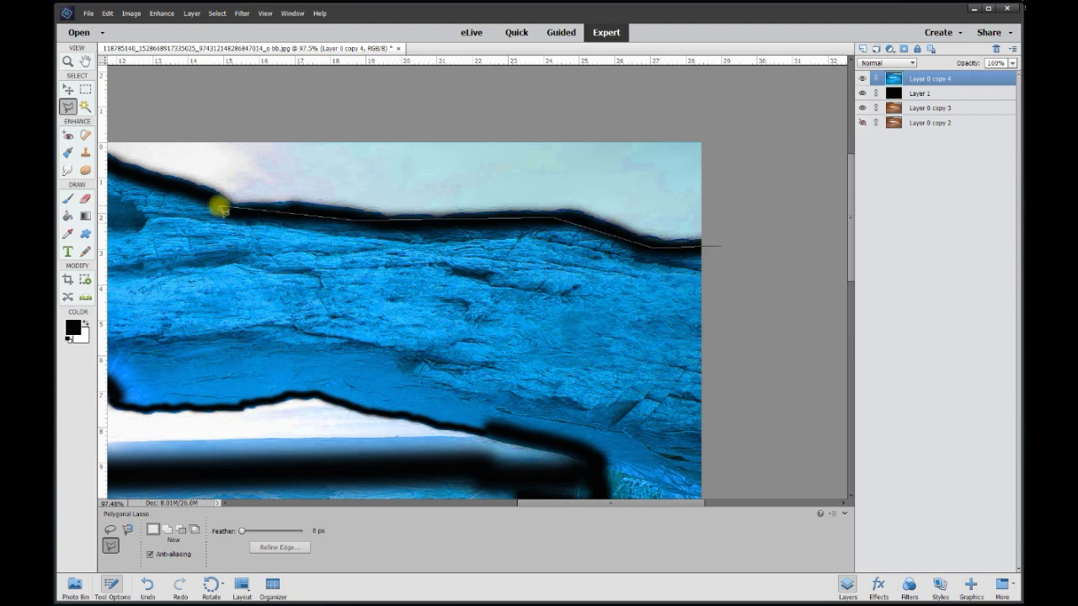
pyautogui.click(220, 209)
pyautogui.click(147, 180)
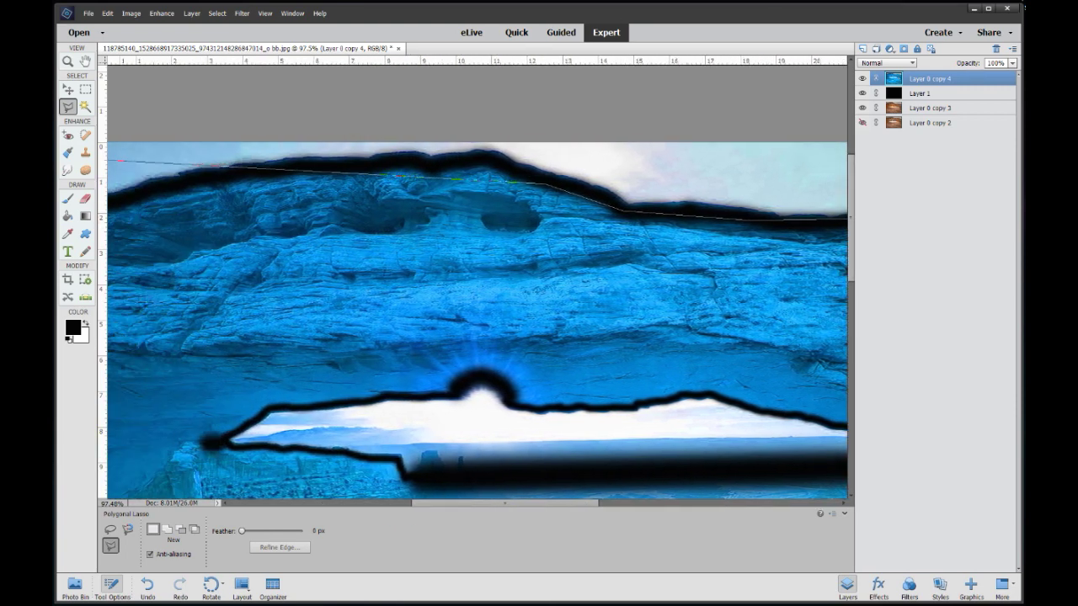
pyautogui.click(518, 160)
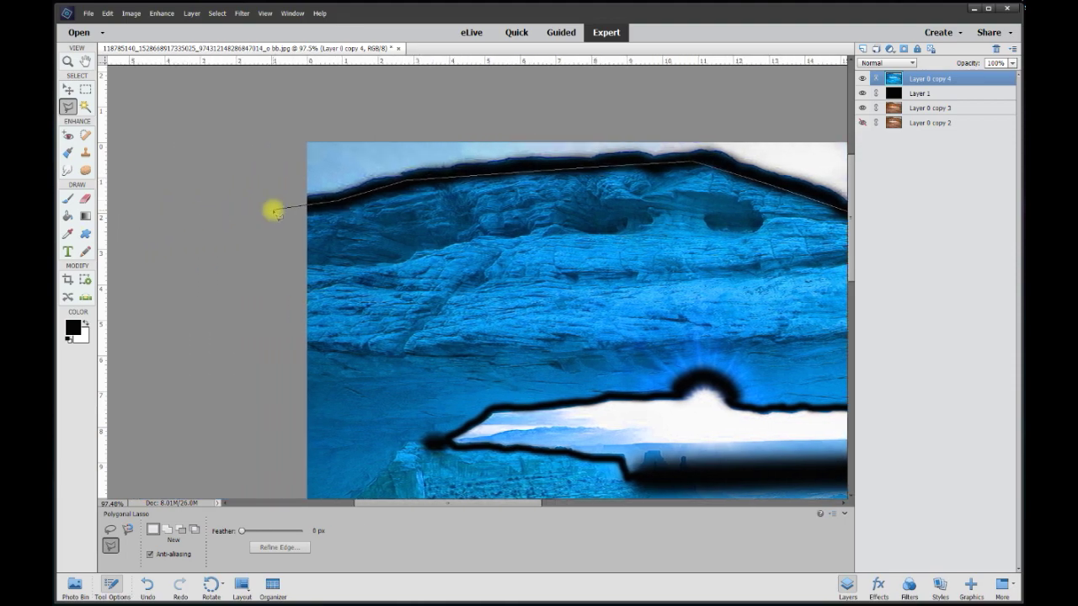
pyautogui.click(273, 208)
pyautogui.click(274, 461)
pyautogui.click(425, 329)
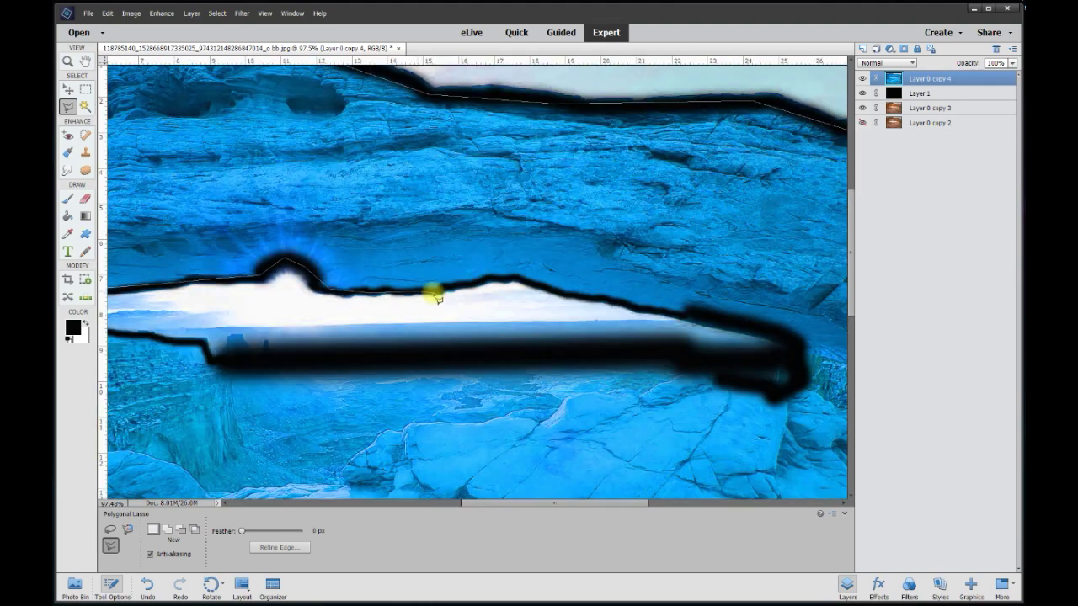
pyautogui.click(516, 279)
pyautogui.click(788, 334)
pyautogui.click(796, 356)
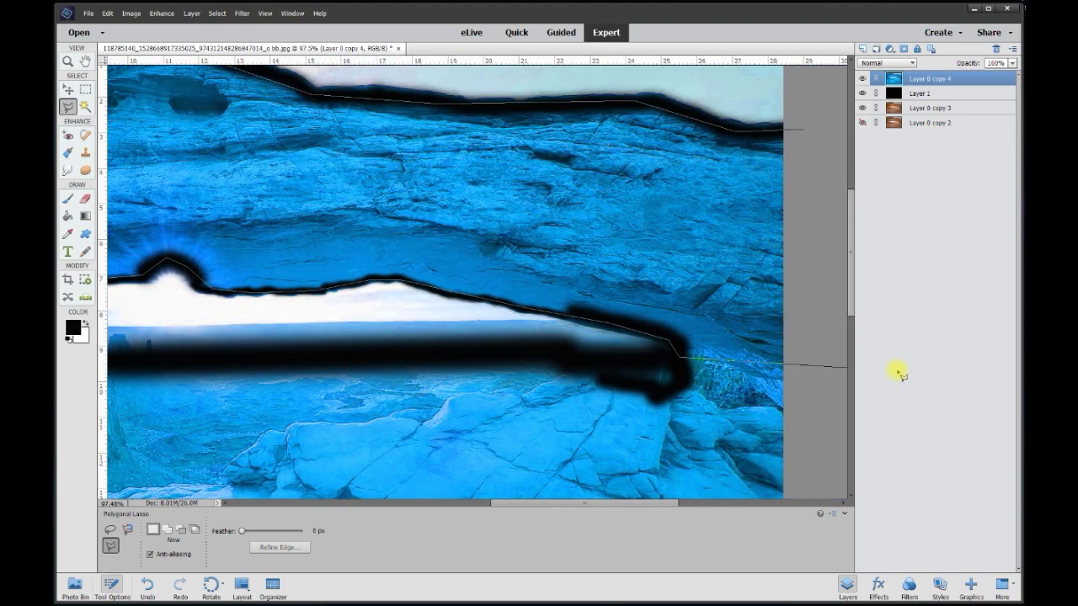
pyautogui.doubleClick(676, 362)
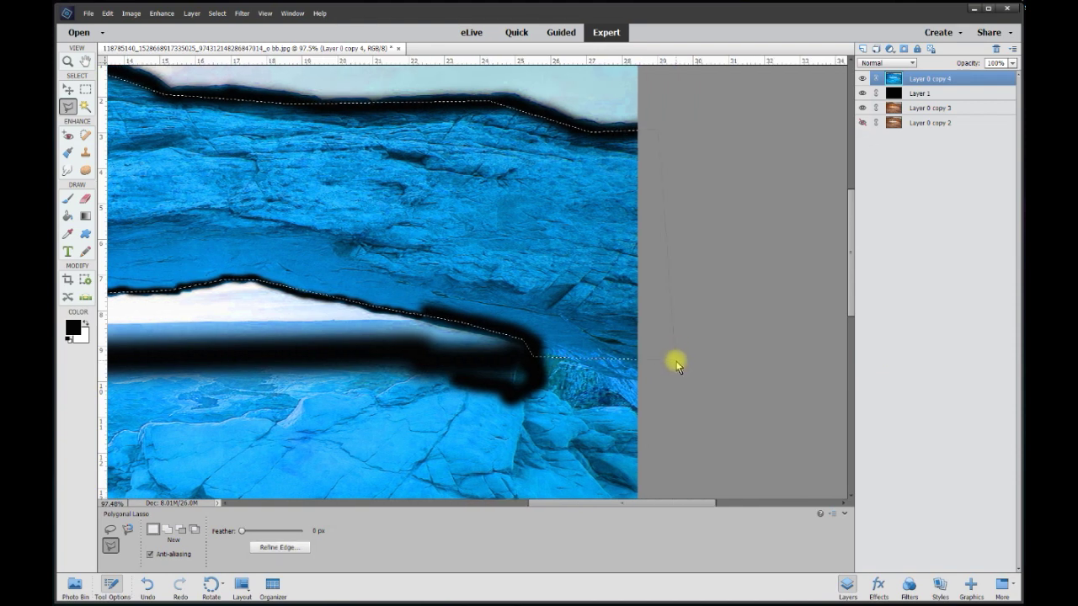
pyautogui.hotkey('alt', 'BackSpace')
pyautogui.hotkey('ctrl', 'd')
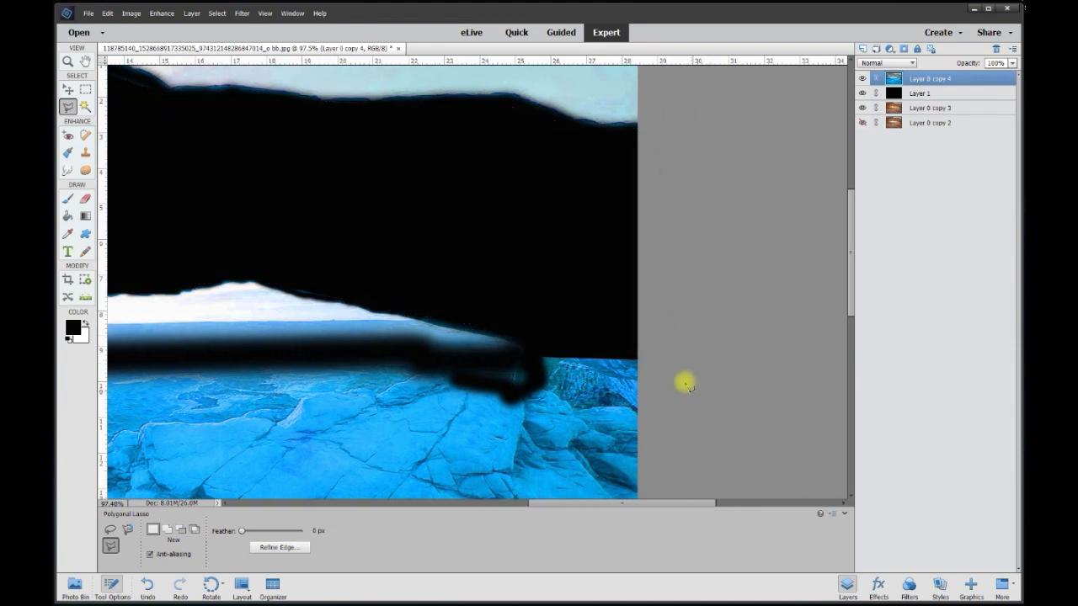
# - Select the lower foreground rocks, fill them black too, and deselect
pyautogui.click(686, 386)
pyautogui.hscroll(-5, 318, 368)
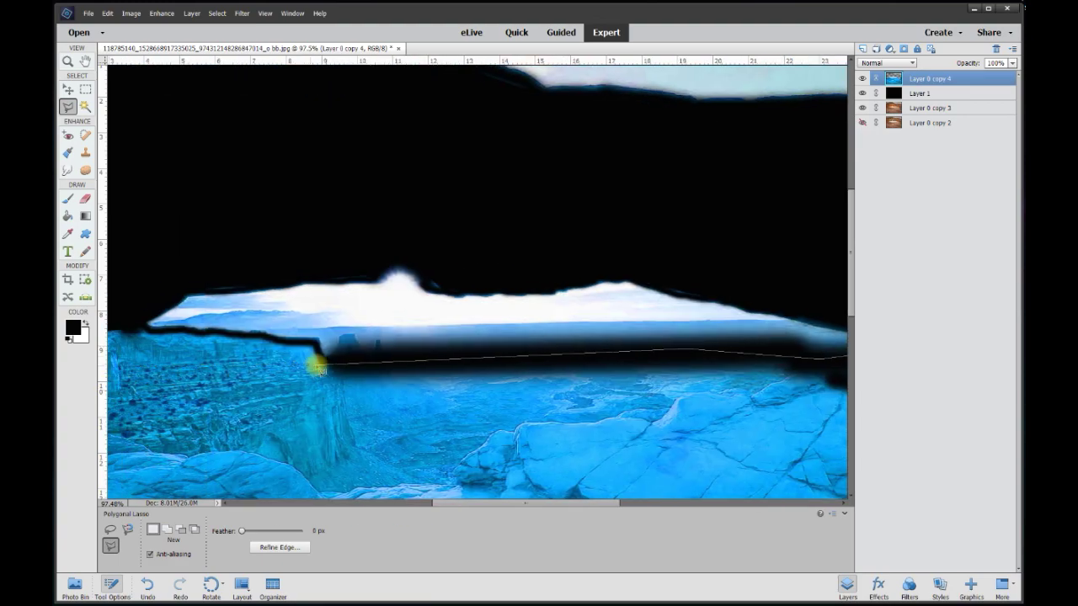
pyautogui.scroll(-5, 476, 282)
pyautogui.hscroll(5, 742, 344)
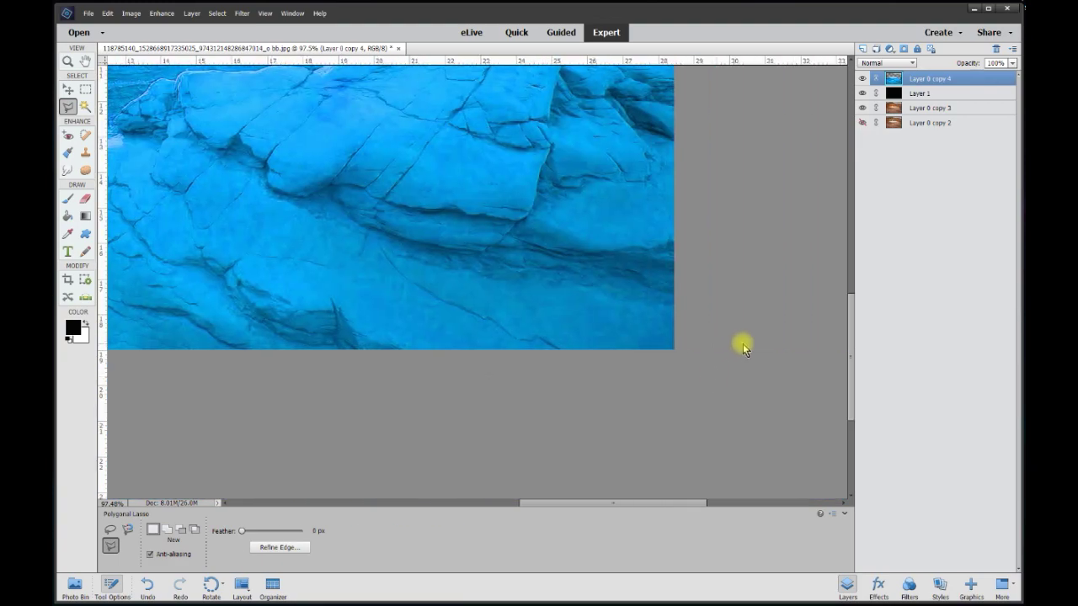
pyautogui.doubleClick(813, 203)
pyautogui.hotkey('alt', 'BackSpace')
pyautogui.scroll(-5, 517, 252)
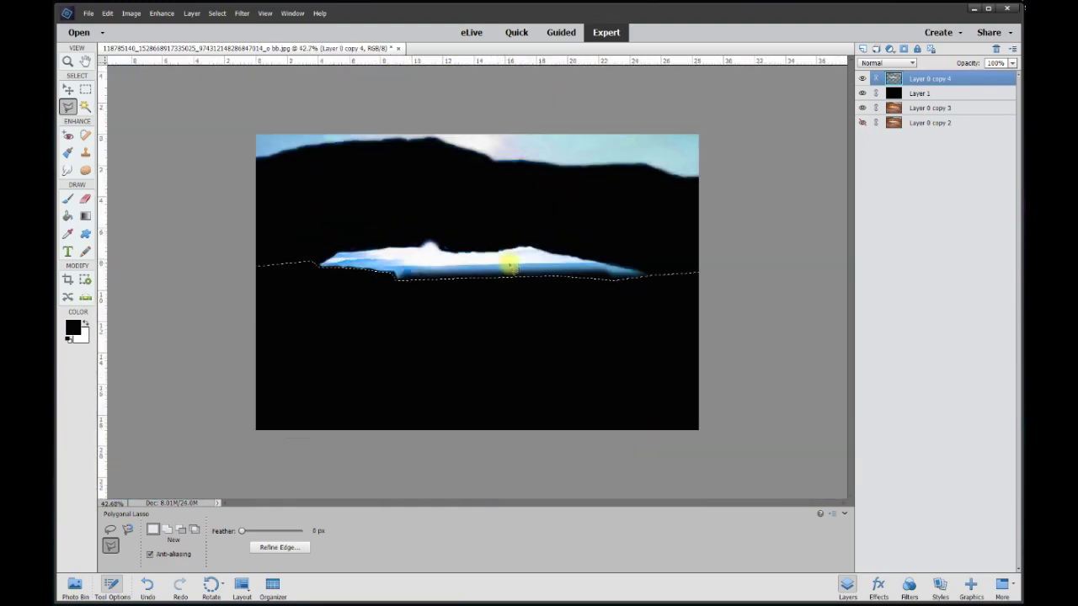
pyautogui.scroll(2, 281, 243)
pyautogui.hotkey('ctrl', 'd')
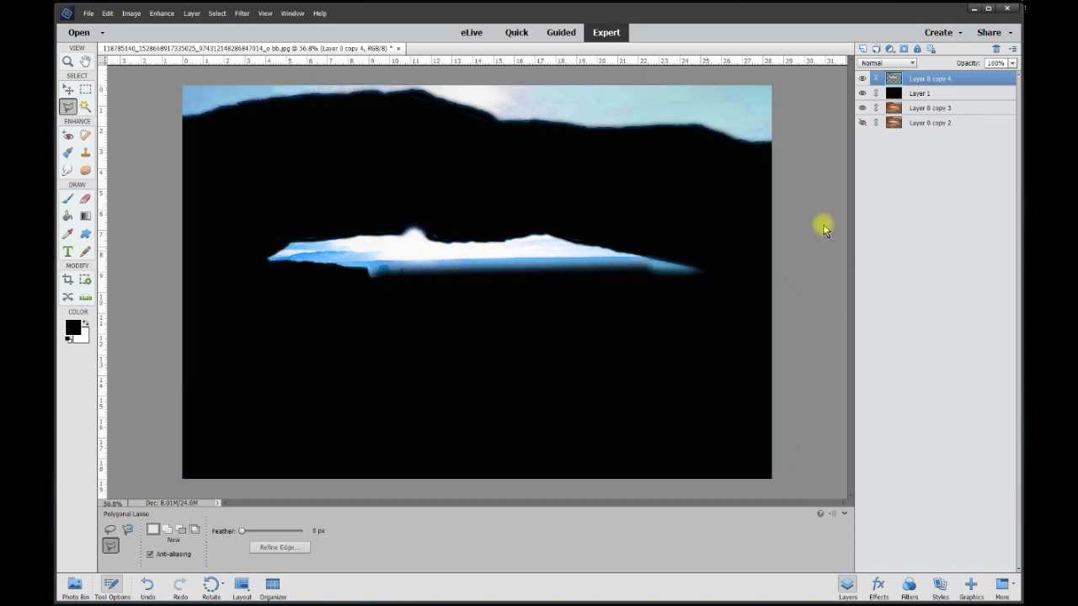
# - Hide the black Layer 1 so the orange arch shows beneath the cut-out blue sky
pyautogui.click(861, 94)
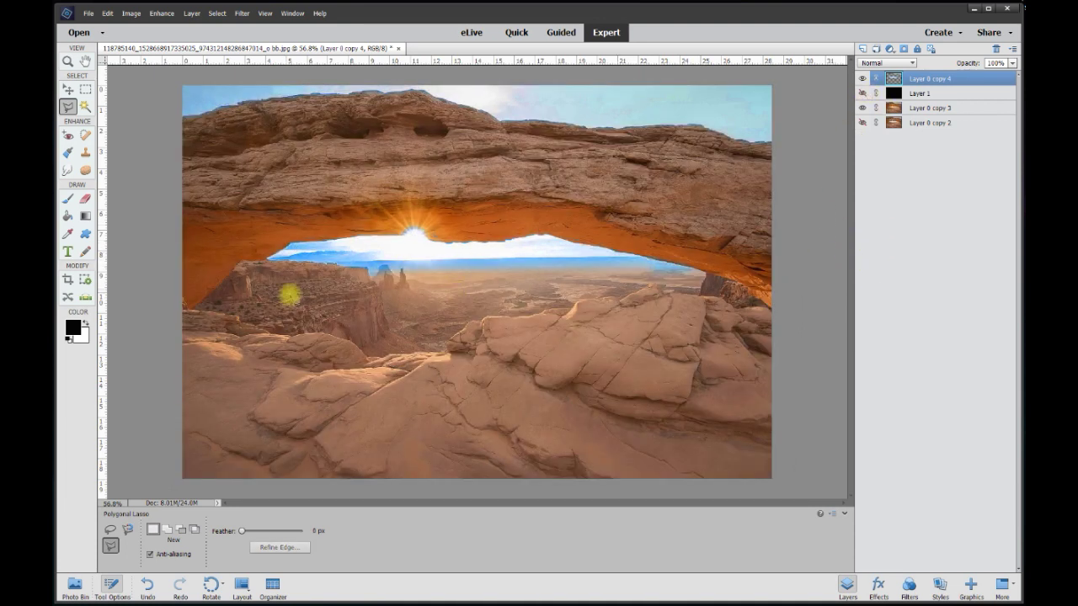
pyautogui.scroll(1, 285, 232)
pyautogui.scroll(3, 284, 232)
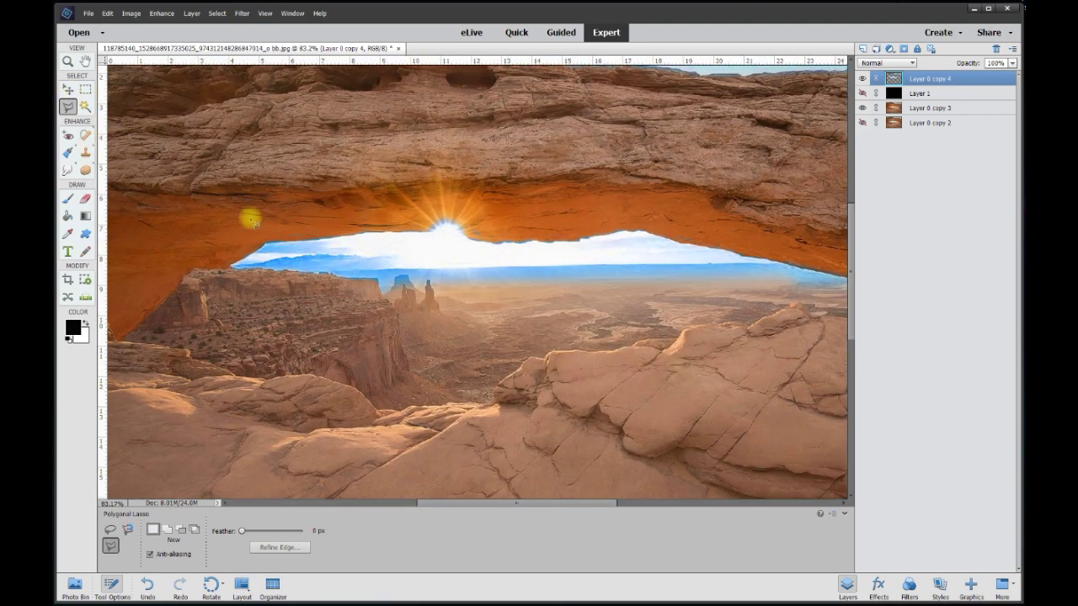
pyautogui.scroll(-5, 580, 188)
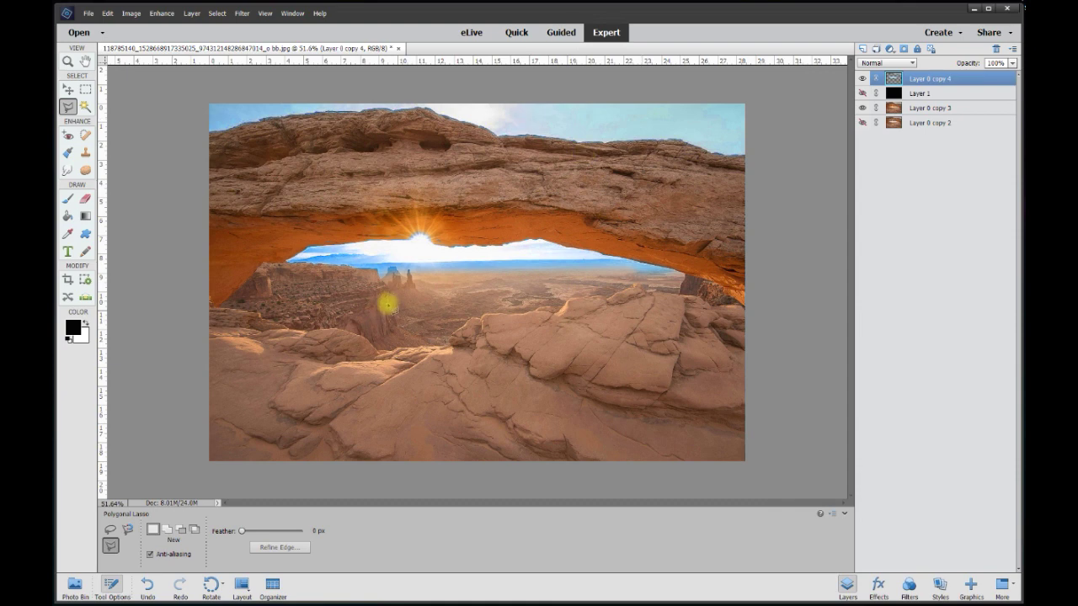
pyautogui.scroll(1, 374, 291)
pyautogui.click(68, 89)
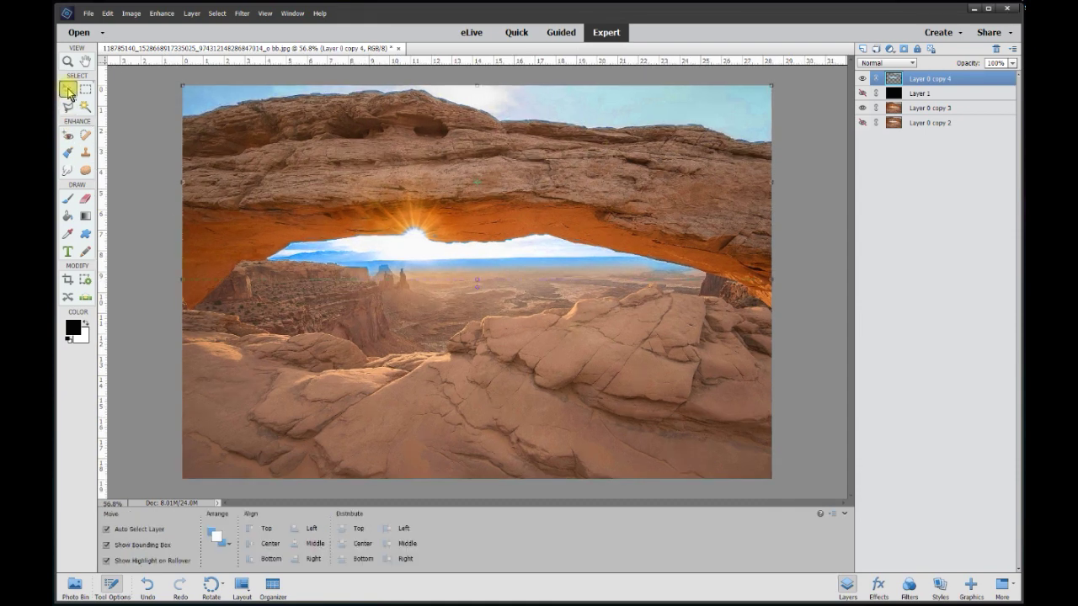
# - Set Layer 0 copy 4's opacity to about 30% for a subtle sky tint, then deselect it
pyautogui.click(1012, 65)
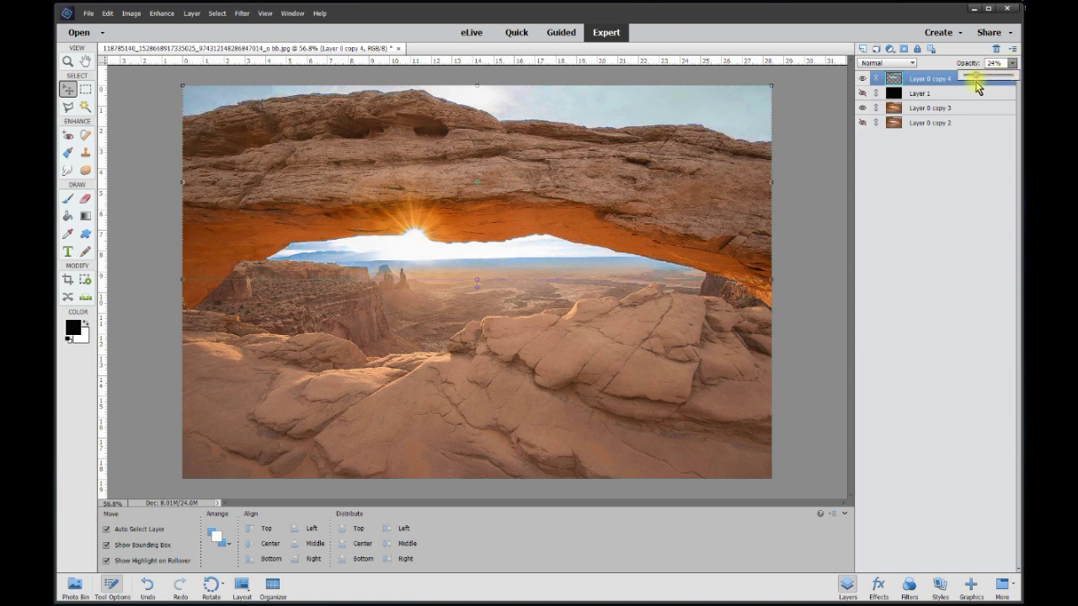
pyautogui.moveTo(976, 86); pyautogui.dragTo(970, 71)
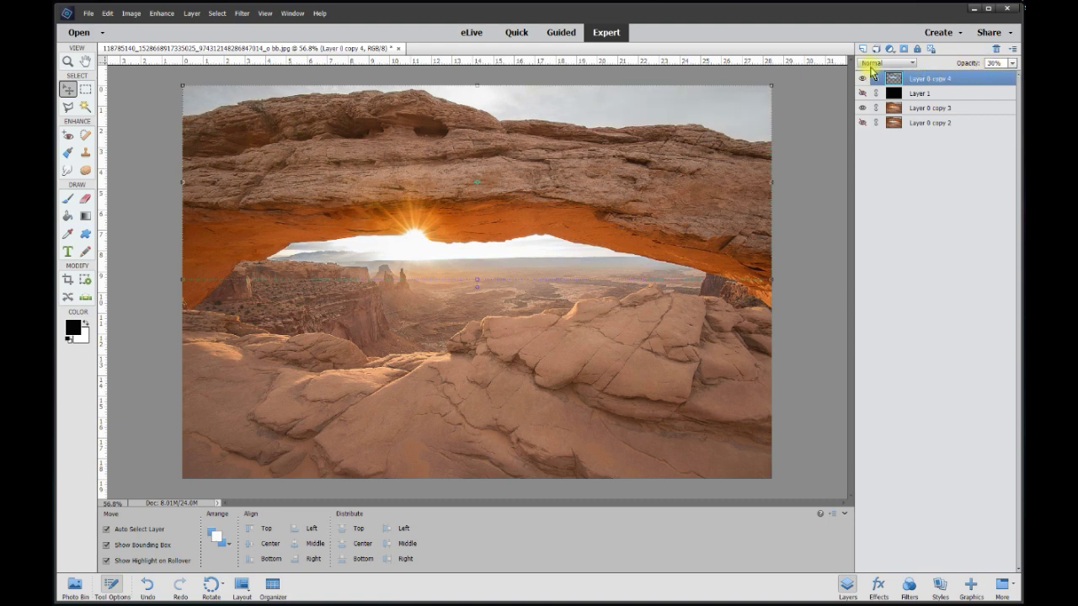
pyautogui.click(792, 256)
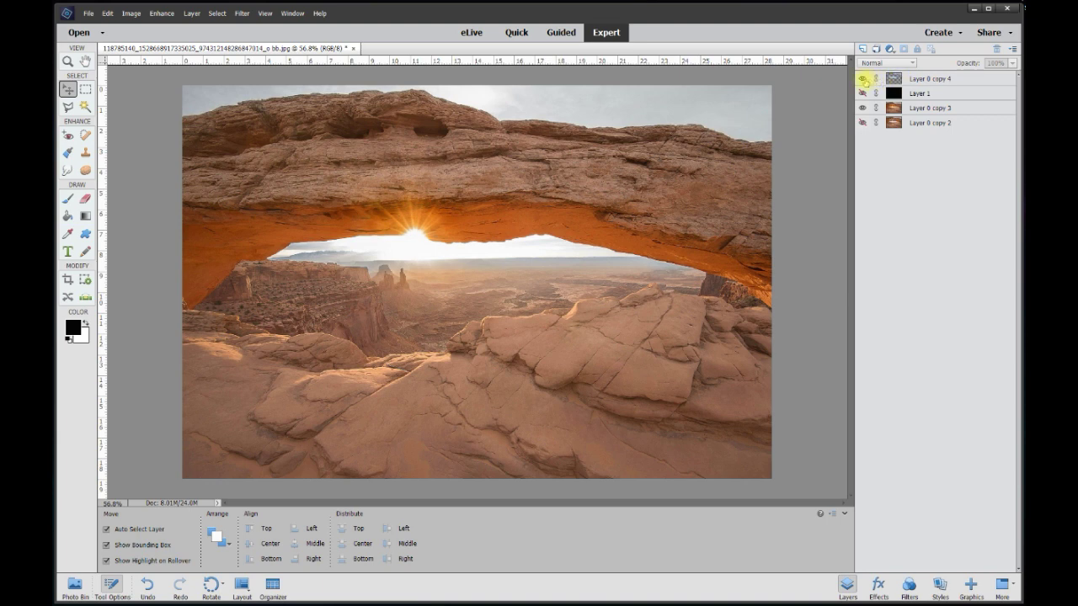
# - Remove the hidden Layer 1 and Layer 0 copy 2, leaving Layer 0 copy 4 over Layer 0 copy 3
pyautogui.hotkey('ctrl', 'z')
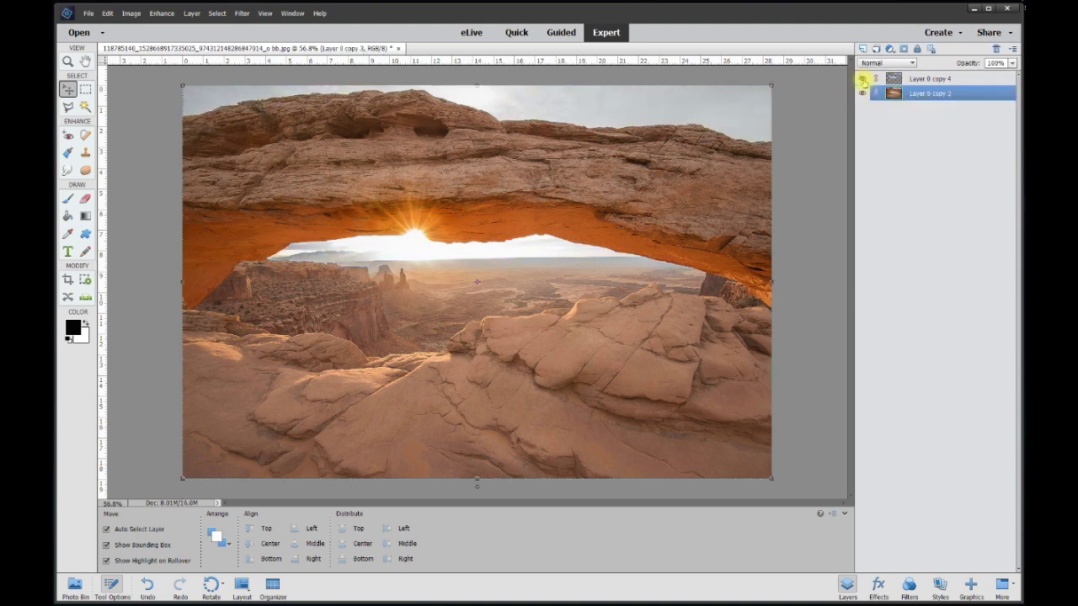
pyautogui.click(813, 136)
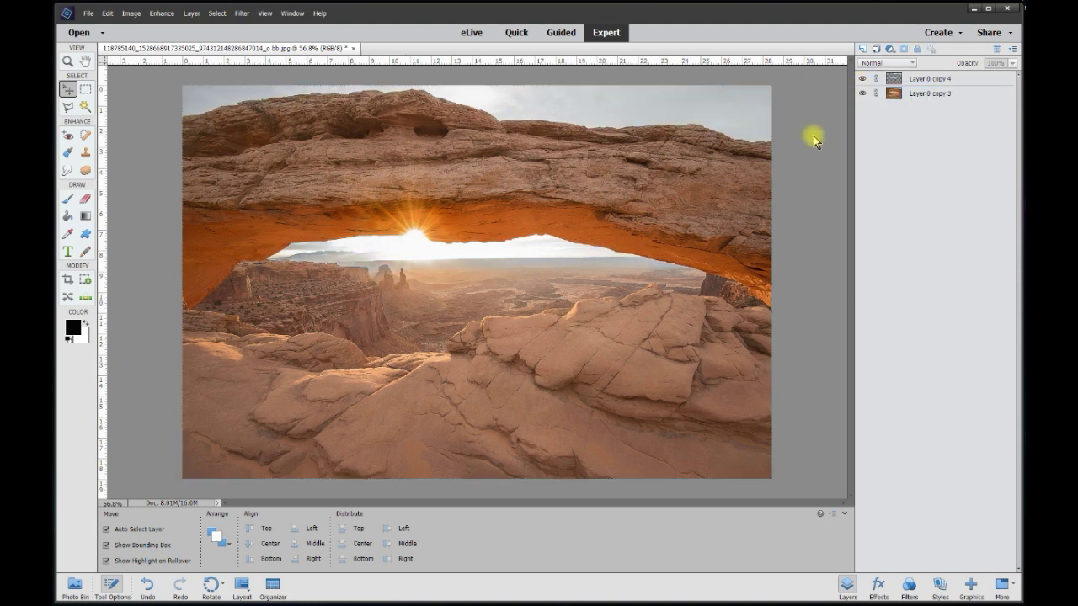